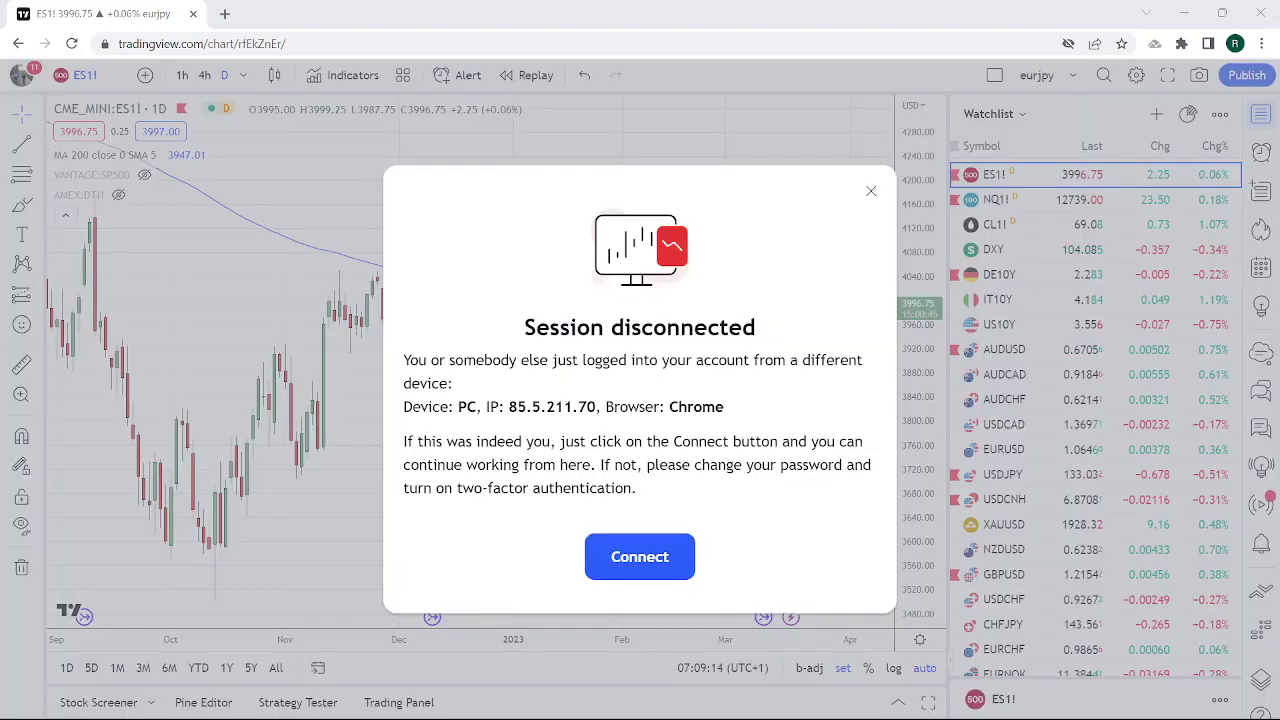
# Reconnect the ES1! session and scroll the watchlist down to crosses like EURNOK and USDZAR.
pyautogui.click(651, 563)
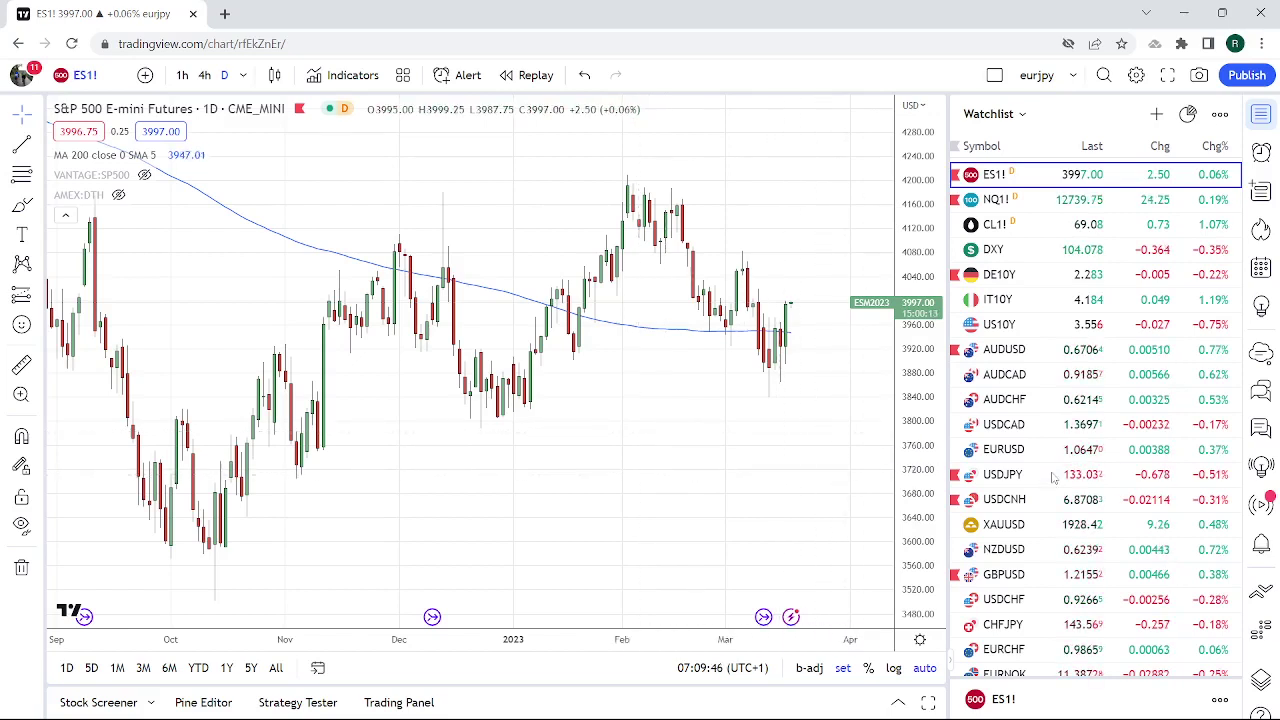
pyautogui.scroll(-1, 1035, 546)
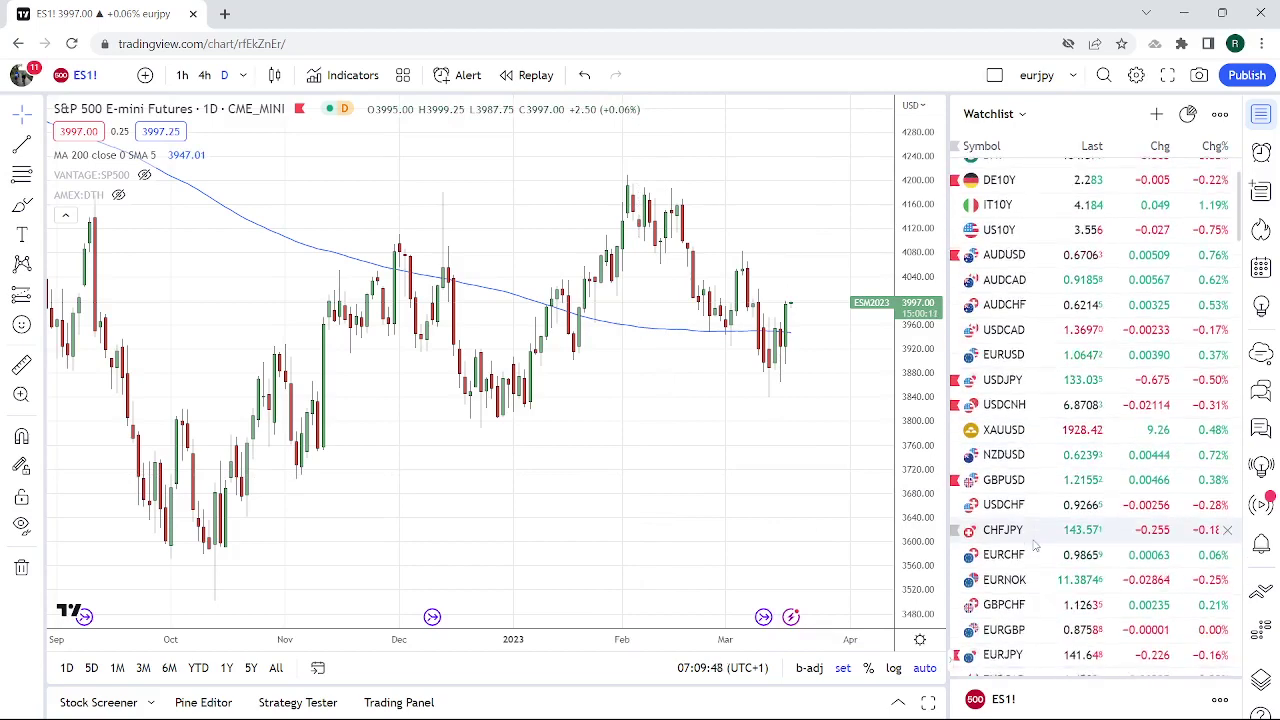
pyautogui.scroll(-2, 1035, 546)
pyautogui.scroll(-1, 1036, 546)
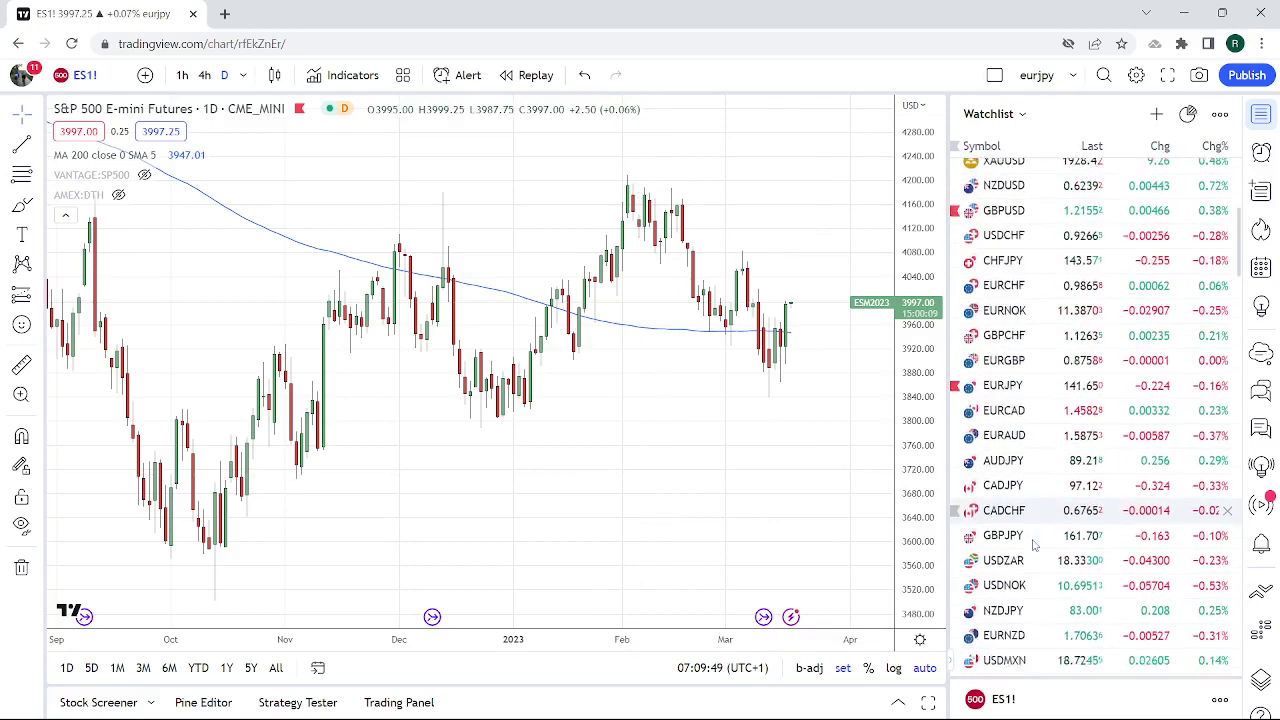
# Load the FXCM USDMXN daily chart from the watchlist, then scroll the watchlist back up.
pyautogui.click(1020, 607)
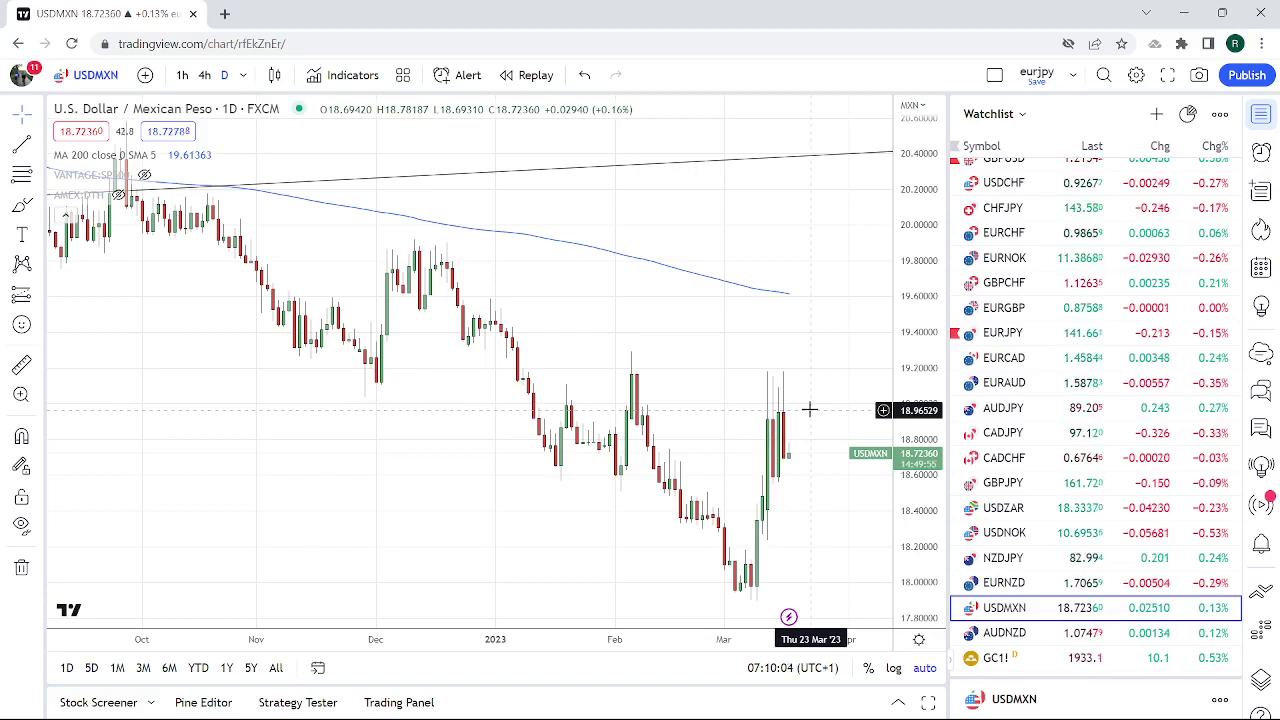
pyautogui.scroll(5, 1060, 425)
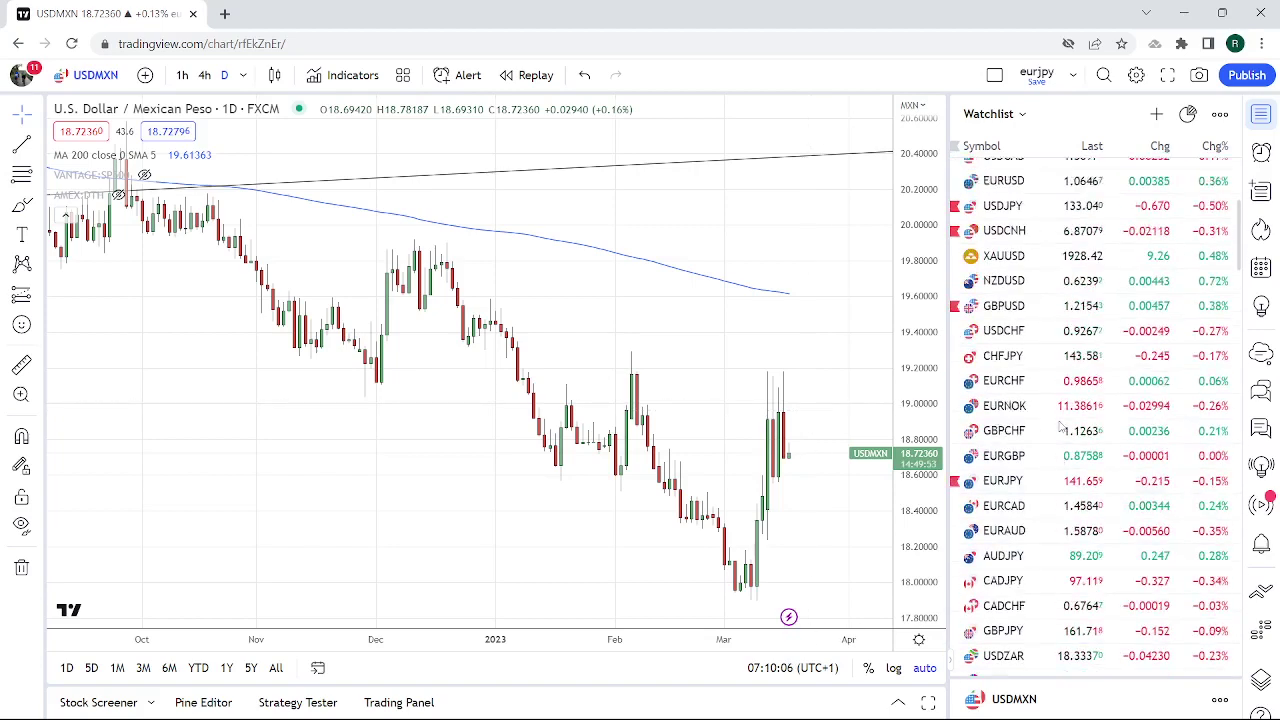
pyautogui.scroll(2, 1058, 420)
pyautogui.scroll(3, 1056, 416)
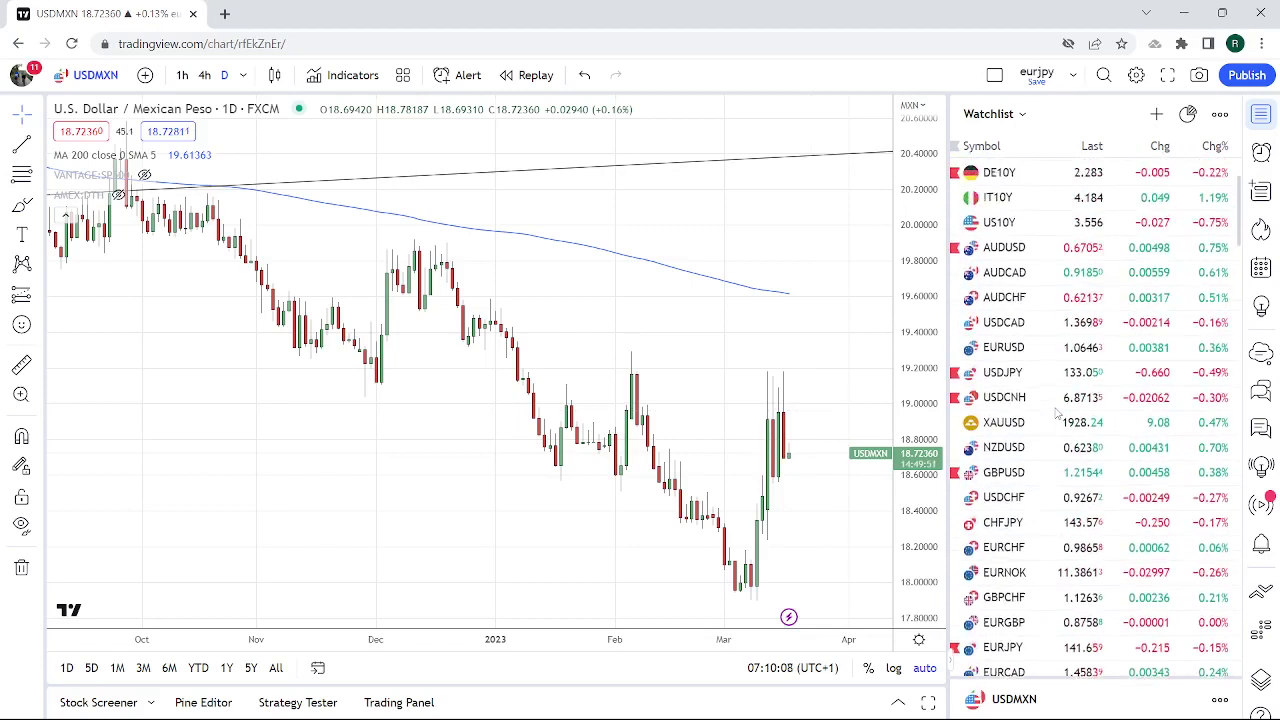
pyautogui.scroll(-2, 1055, 414)
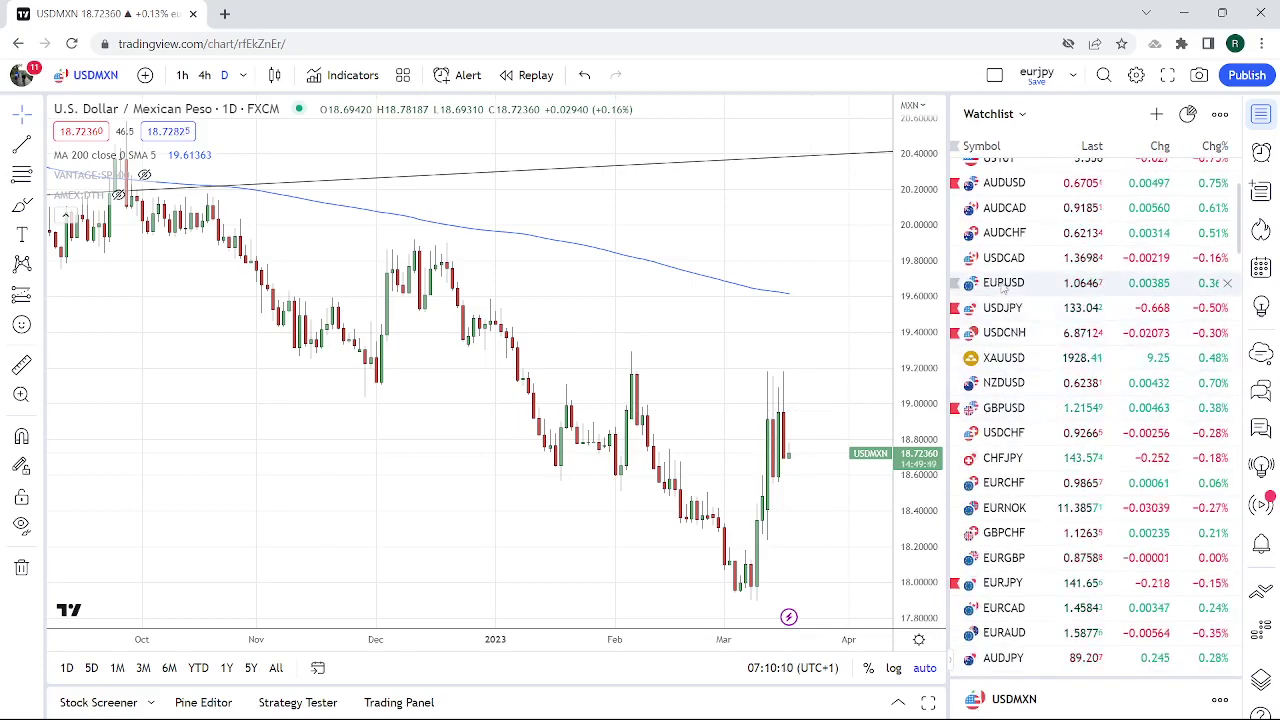
# Open the EURUSD daily chart from the watchlist to study it.
pyautogui.click(1003, 288)
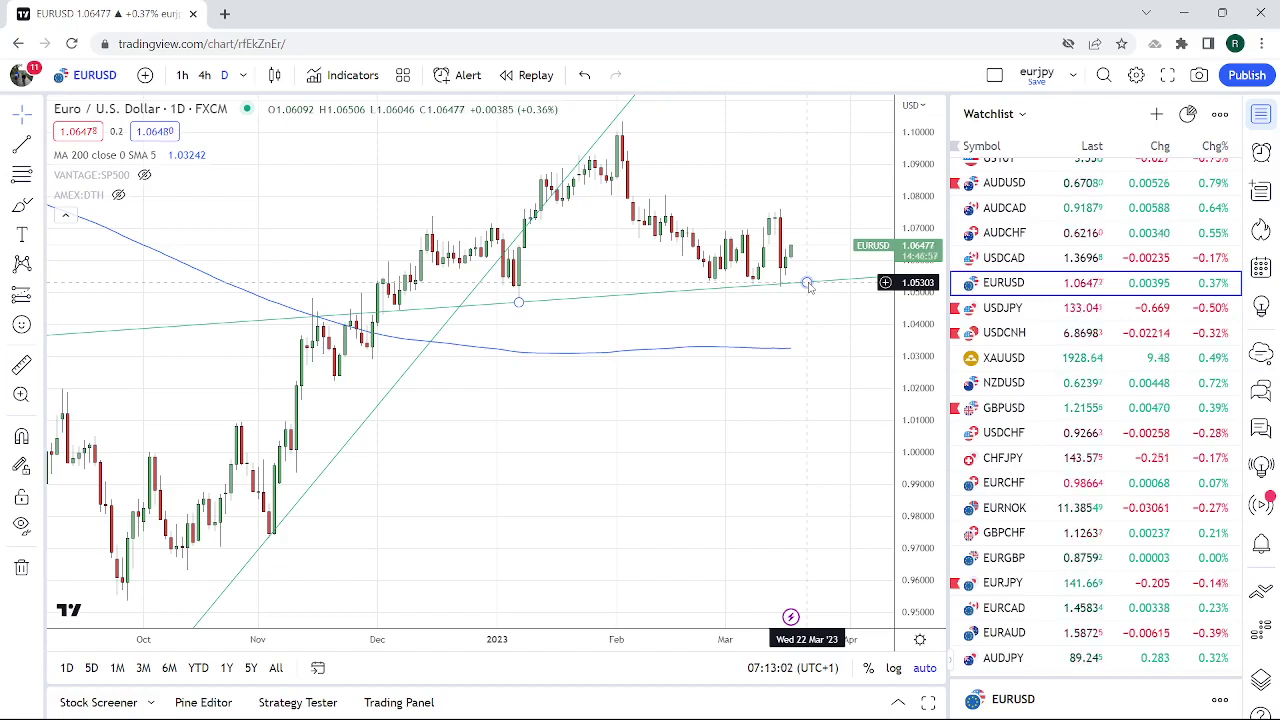
# Switch to the USDJPY daily chart, trading near 133.00 below its 200-period SMA.
pyautogui.click(1018, 310)
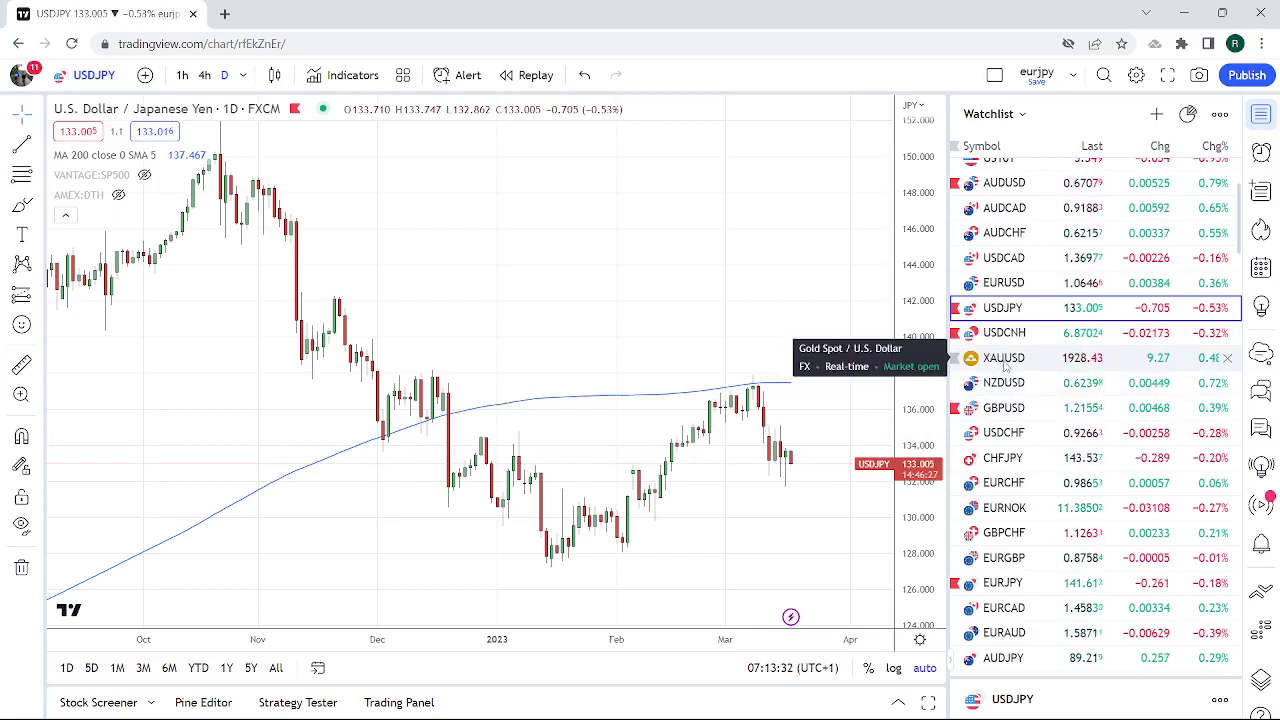
# Show XAUUSD on 1-hour candles, then switch to the GBPUSD hourly chart.
pyautogui.click(1005, 362)
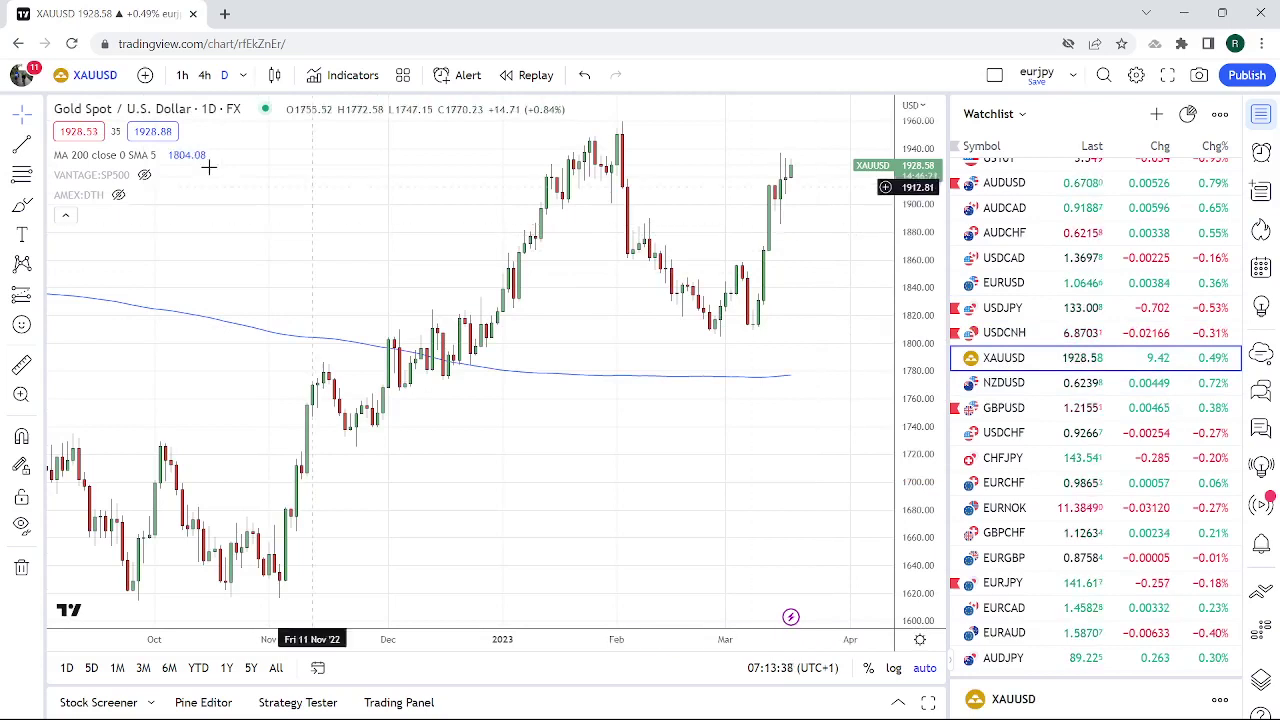
pyautogui.write('1h')
pyautogui.press('Return')
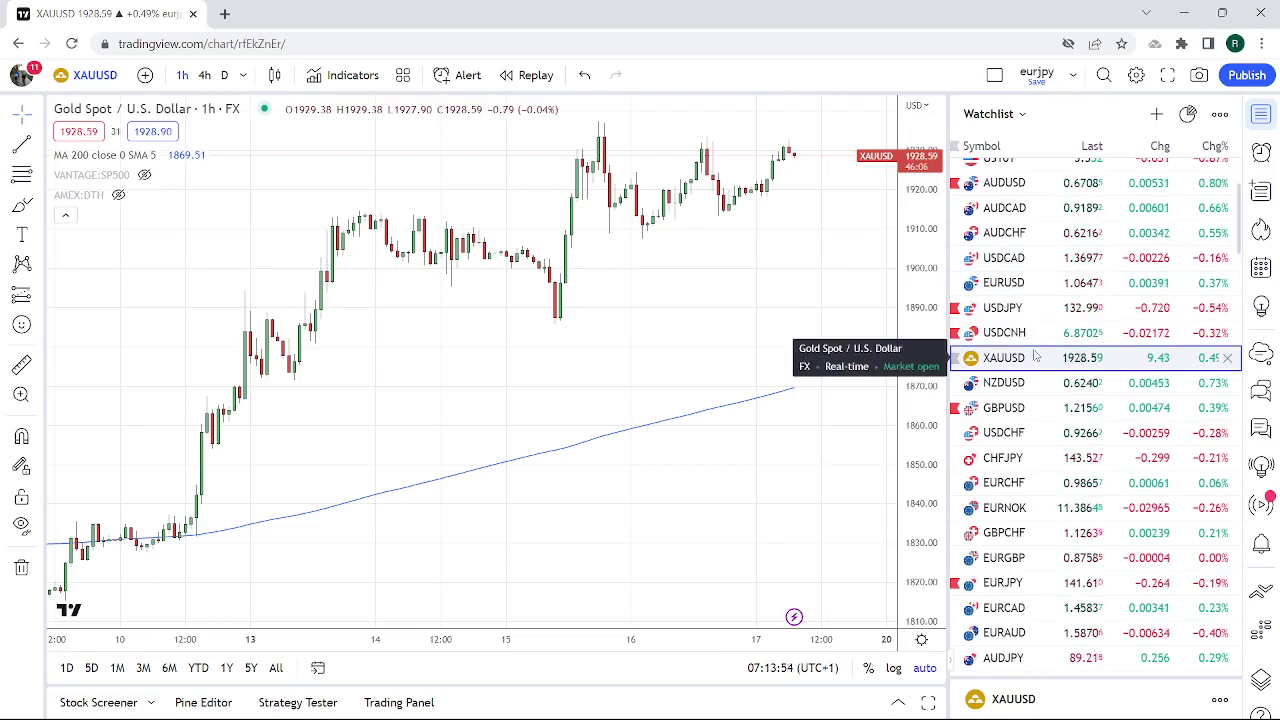
pyautogui.click(1035, 407)
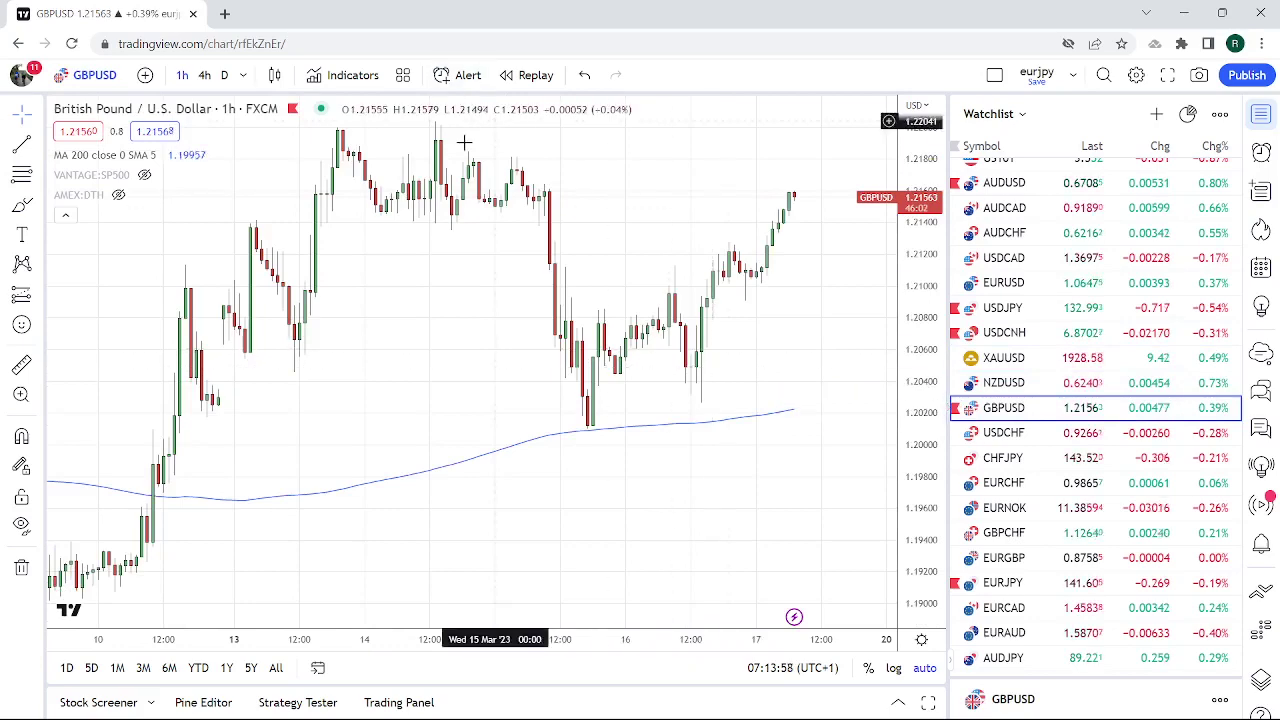
# Return GBPUSD to the 1D interval and scroll down the watchlist.
pyautogui.click(225, 76)
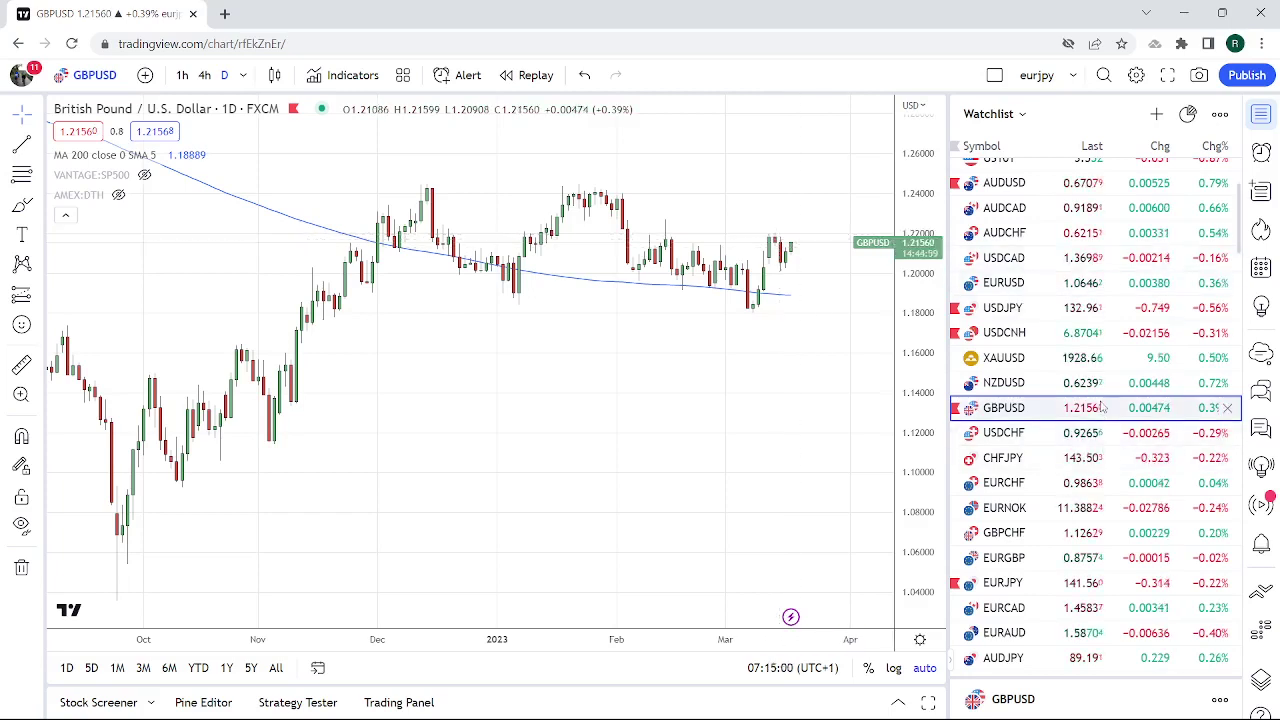
pyautogui.scroll(-1, 1090, 428)
pyautogui.scroll(-1, 1090, 428)
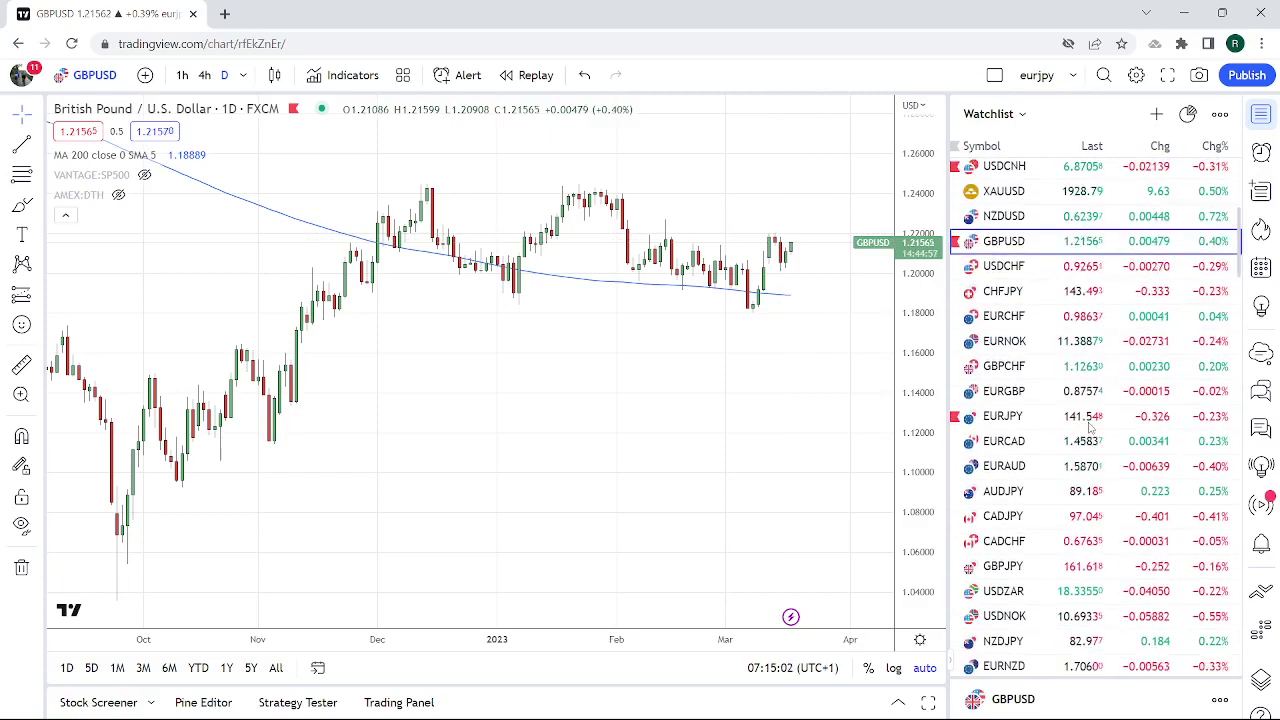
pyautogui.scroll(-1, 1090, 428)
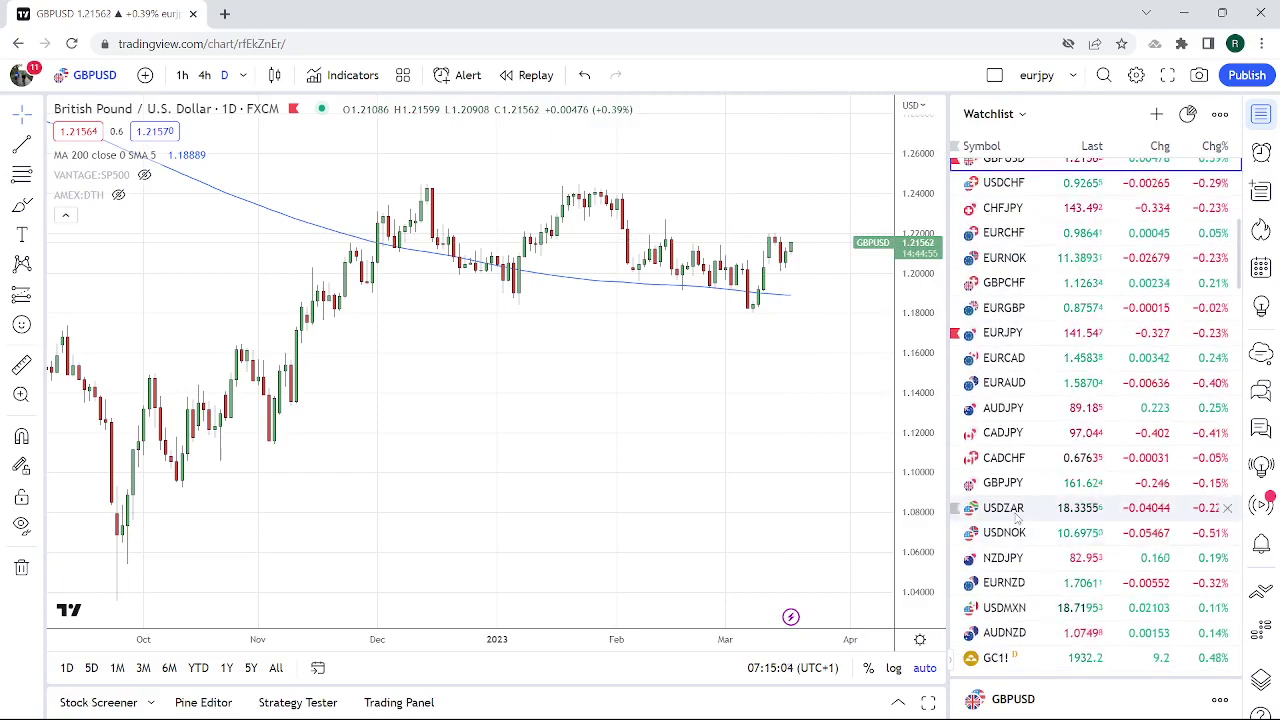
# Open the USDZAR daily chart, price near 18.3358 above its 200 SMA at 17.31.
pyautogui.click(1020, 510)
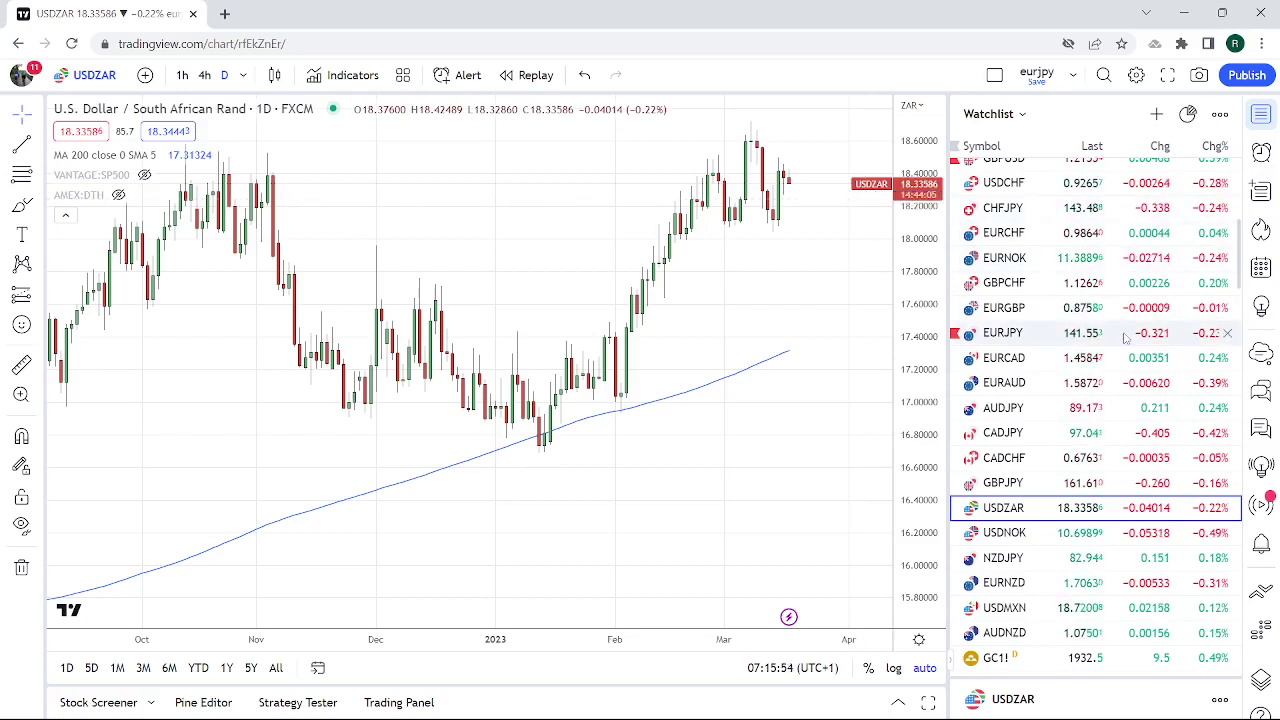
pyautogui.scroll(-3, 1085, 360)
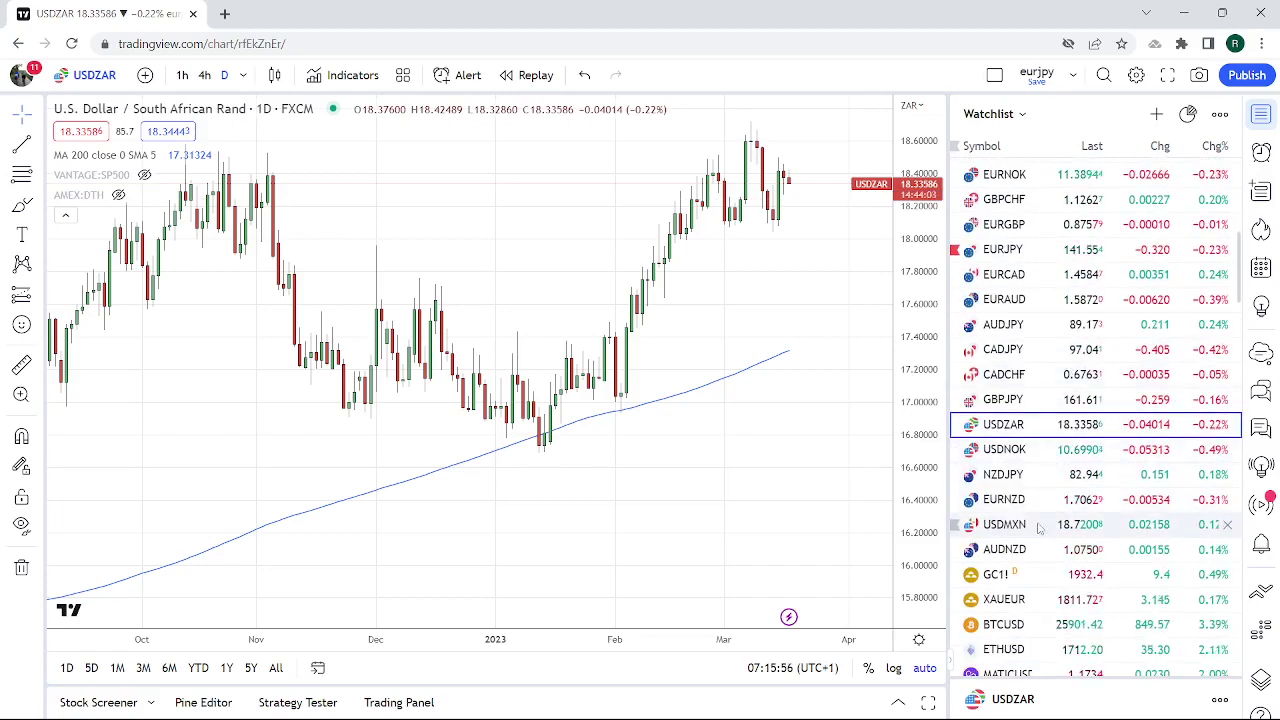
# Switch to the USDMXN daily chart, near 18.724 below its 200 SMA at 19.61.
pyautogui.click(1034, 533)
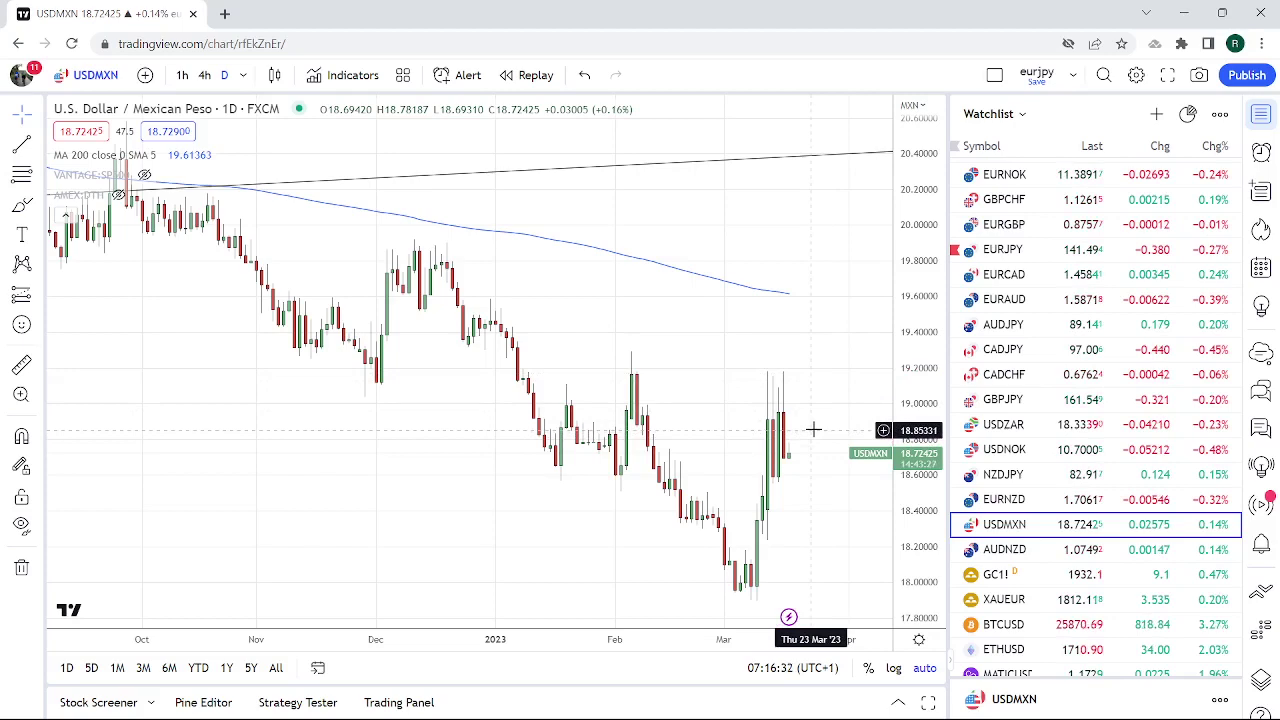
pyautogui.scroll(-3, 1085, 345)
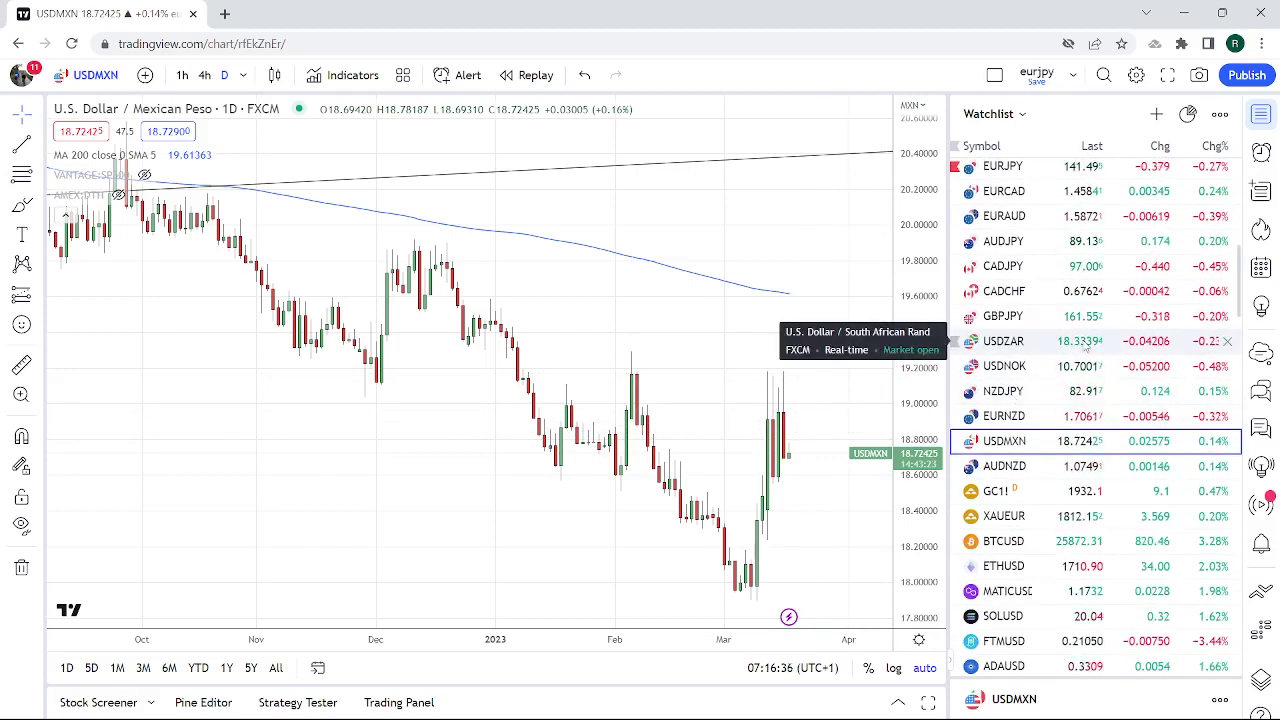
pyautogui.scroll(-3, 1087, 345)
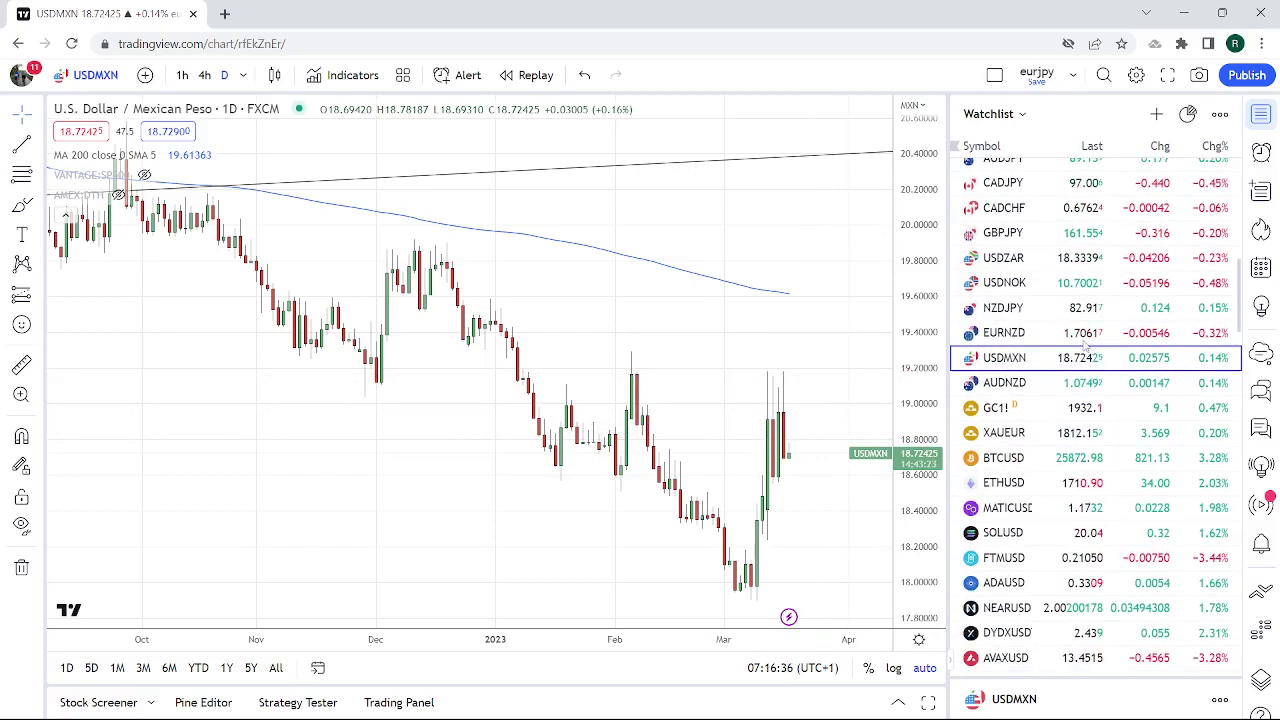
# Open the Coinbase BTCUSD daily chart, price near 25871 above its 200 SMA.
pyautogui.click(1083, 462)
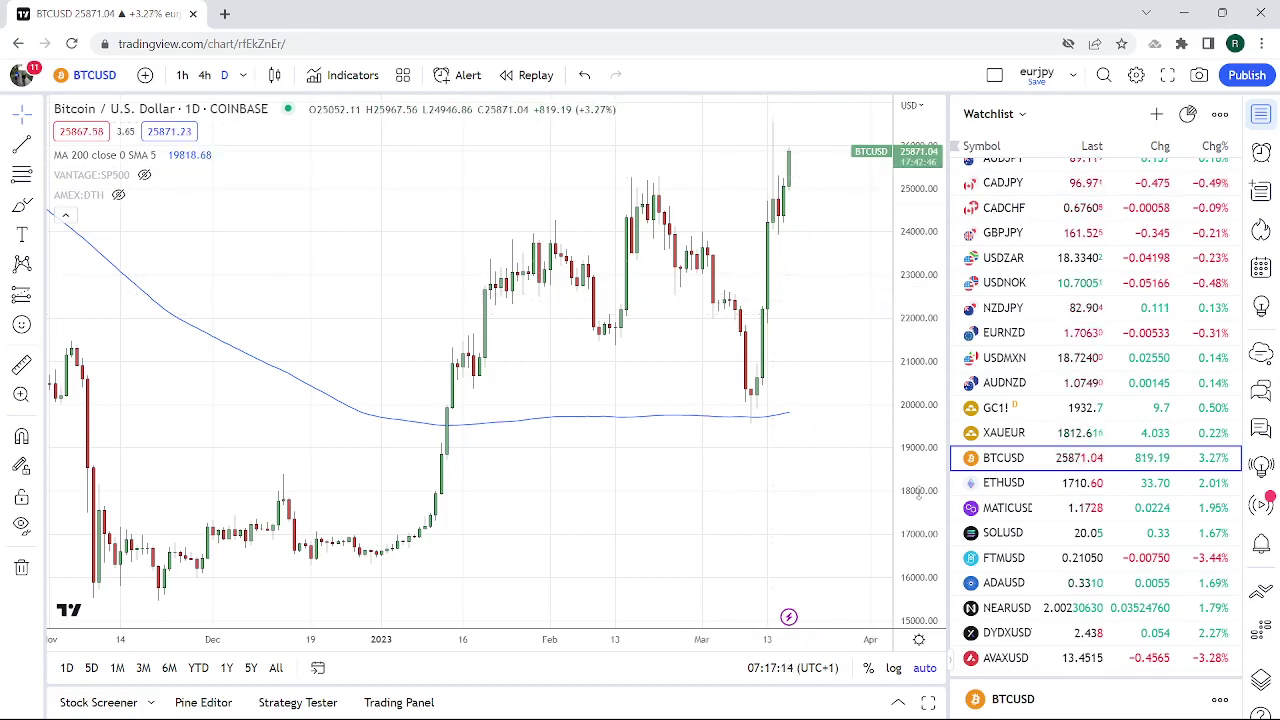
# View ETHUSD, then open the MATICUSD daily chart and scroll the watchlist back up.
pyautogui.click(1000, 486)
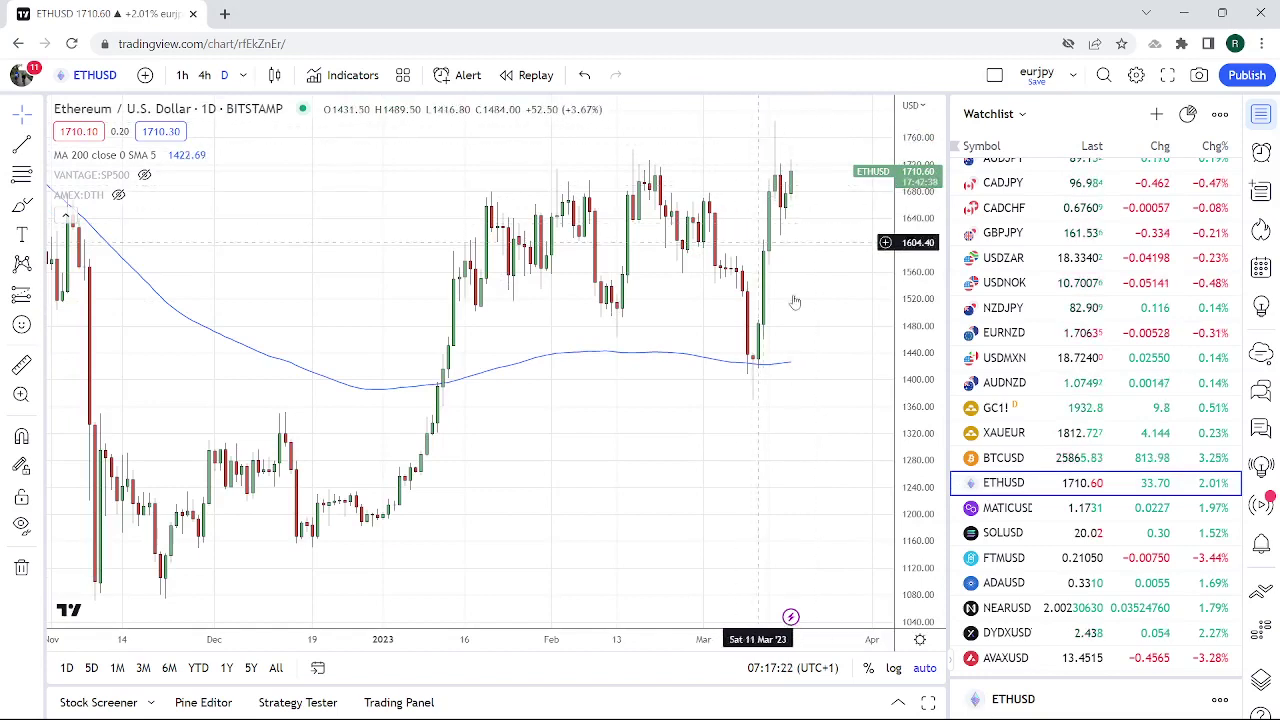
pyautogui.click(1034, 512)
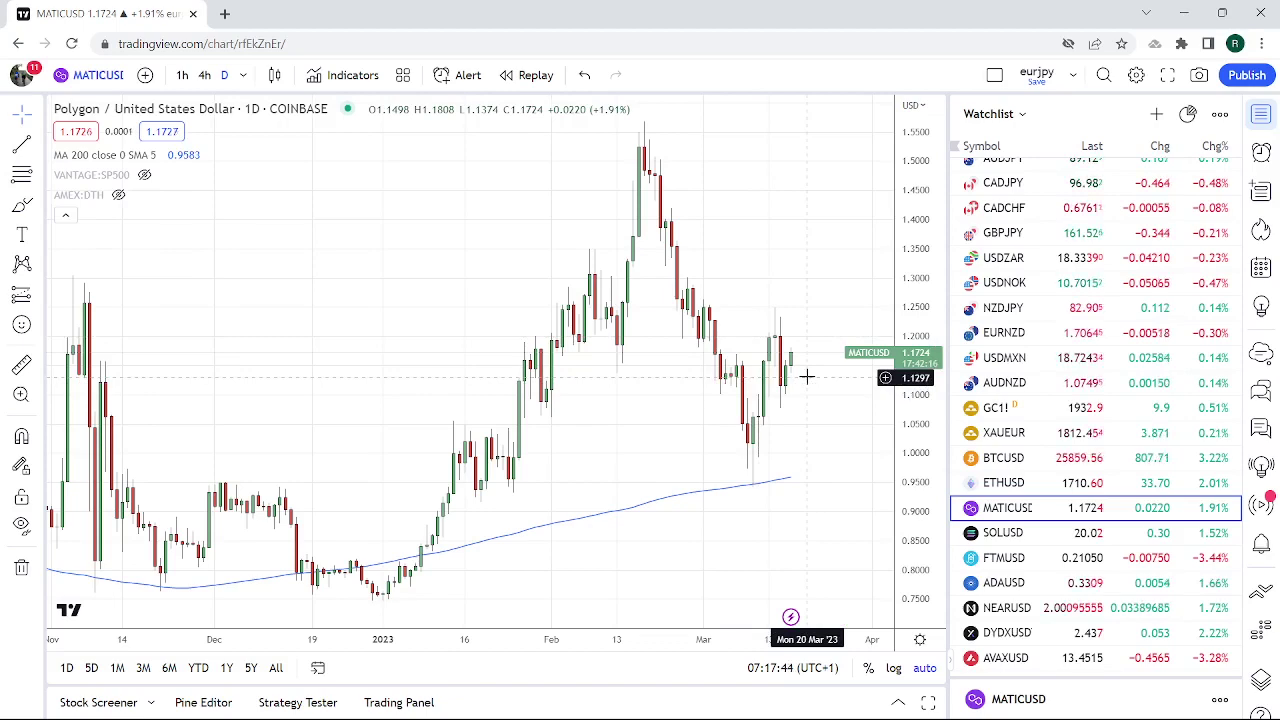
pyautogui.scroll(2, 1050, 330)
pyautogui.scroll(3, 1050, 330)
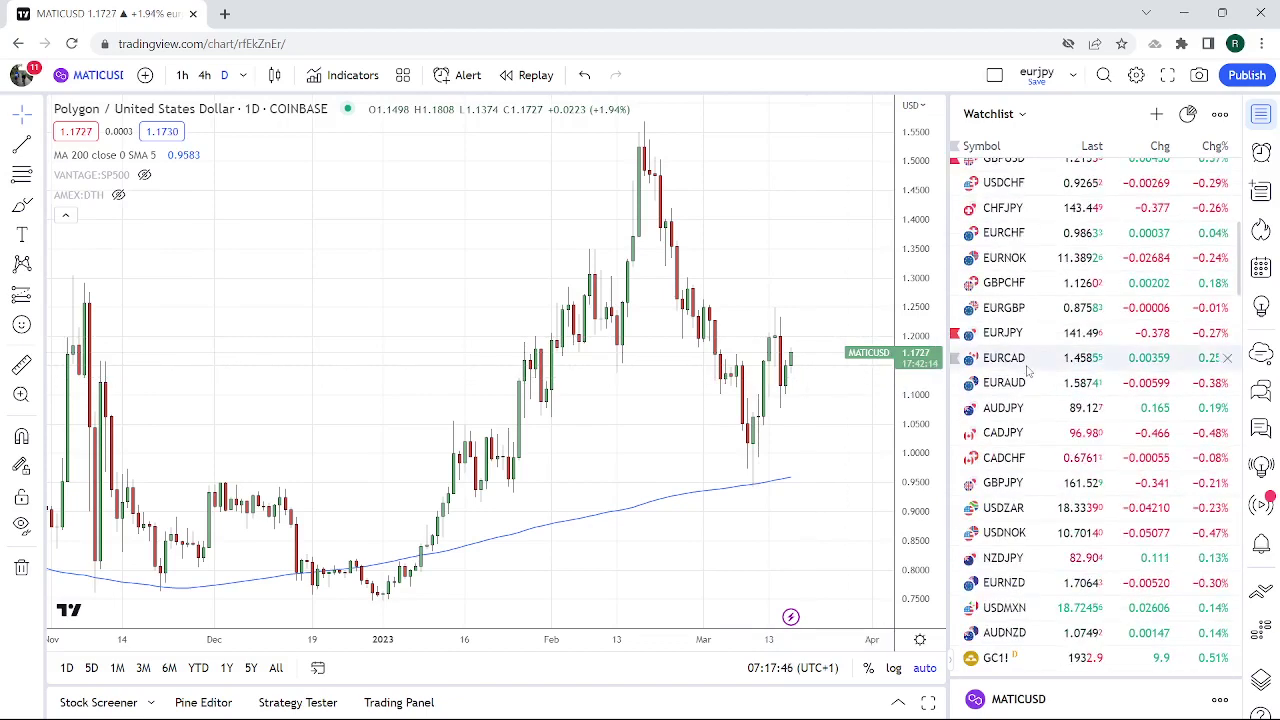
pyautogui.scroll(2, 1050, 330)
pyautogui.scroll(3, 1042, 295)
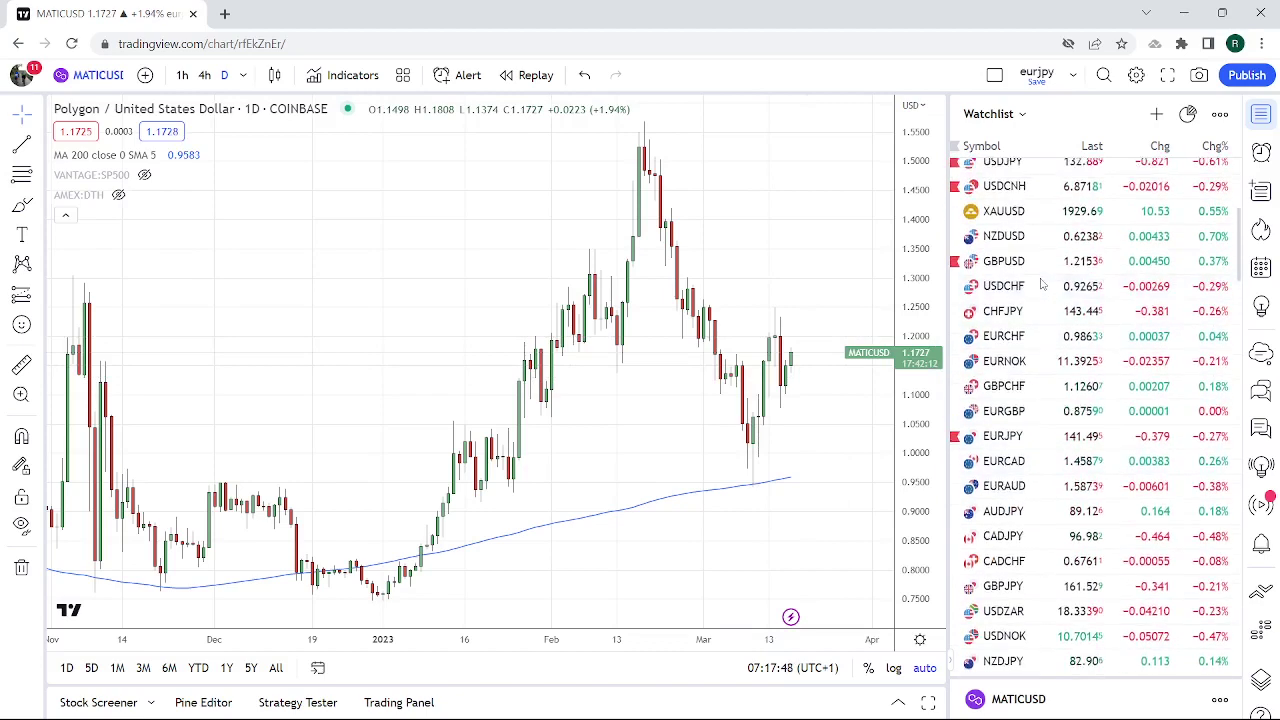
# Look at AUDUSD, then return to the ES1! daily chart near 3995.25.
pyautogui.click(1010, 183)
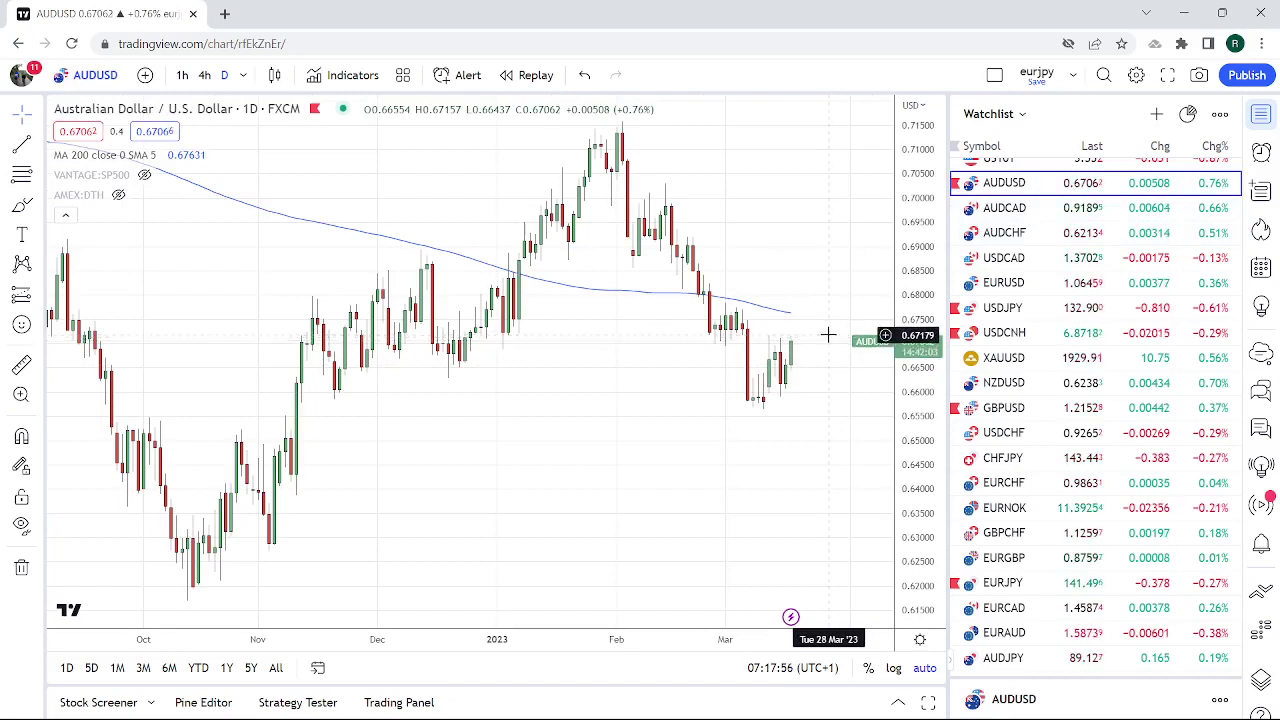
pyautogui.scroll(3, 1047, 314)
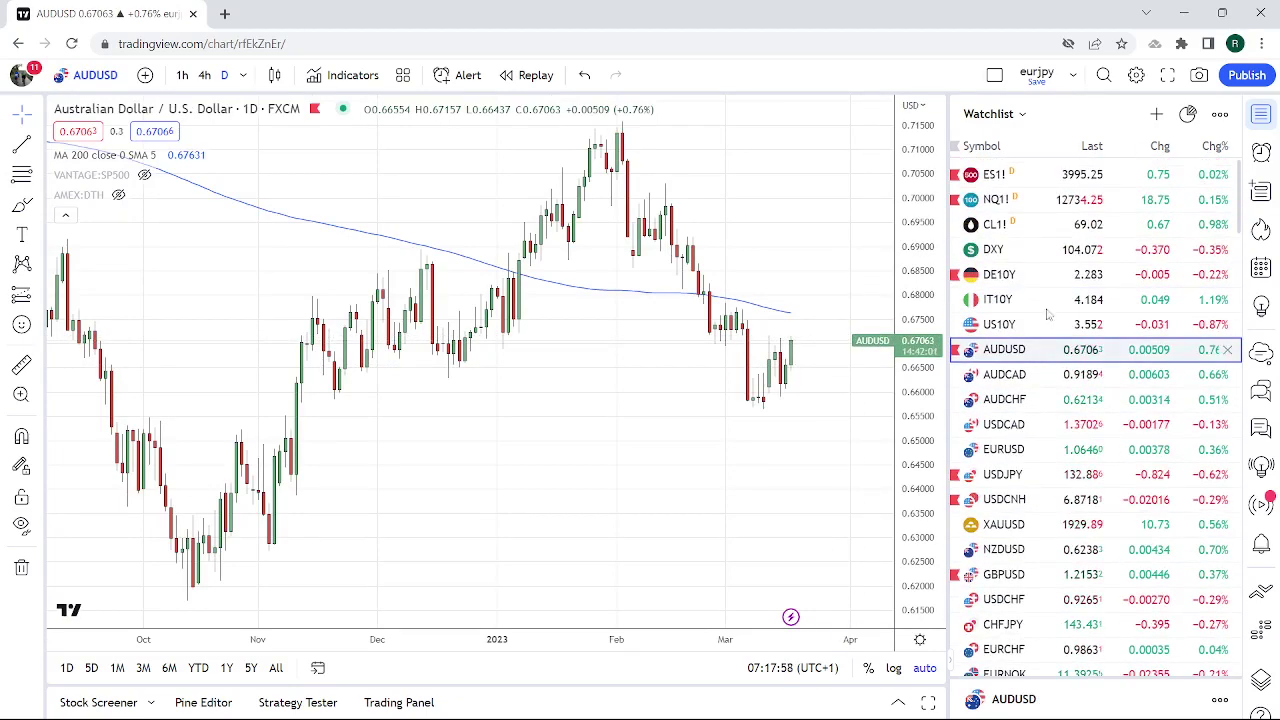
pyautogui.click(1040, 175)
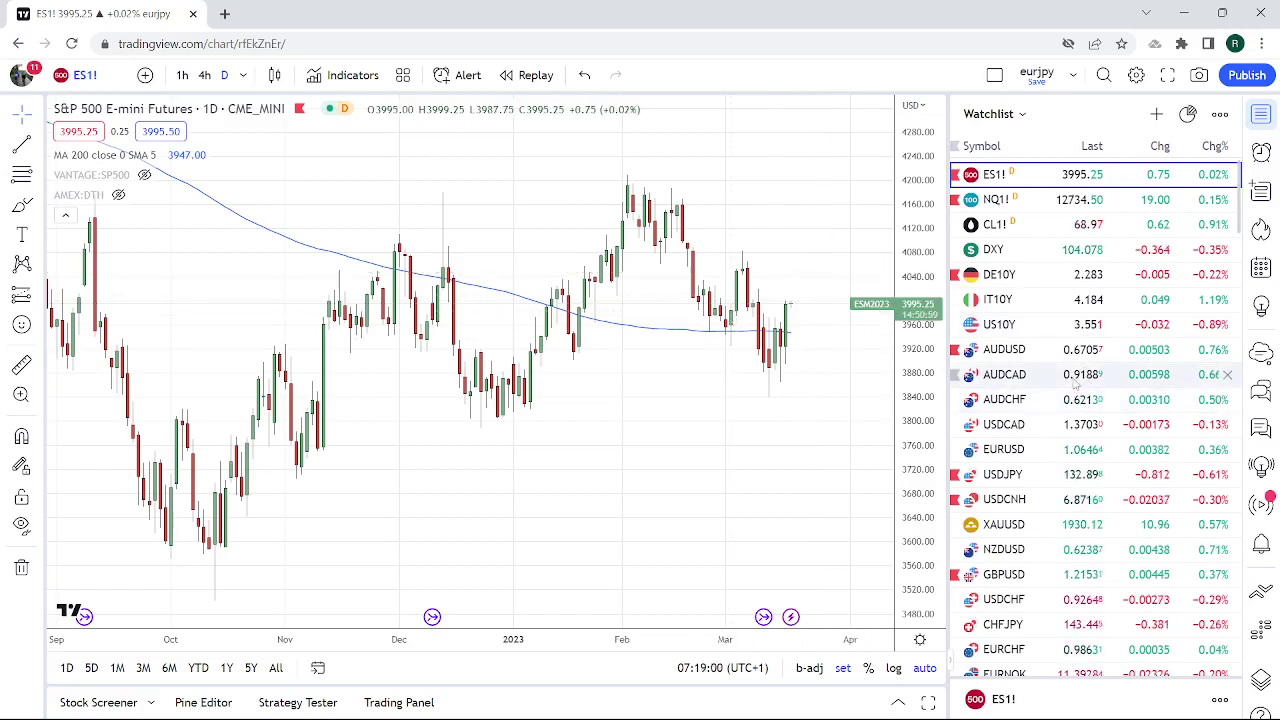
pyautogui.scroll(-1, 1075, 385)
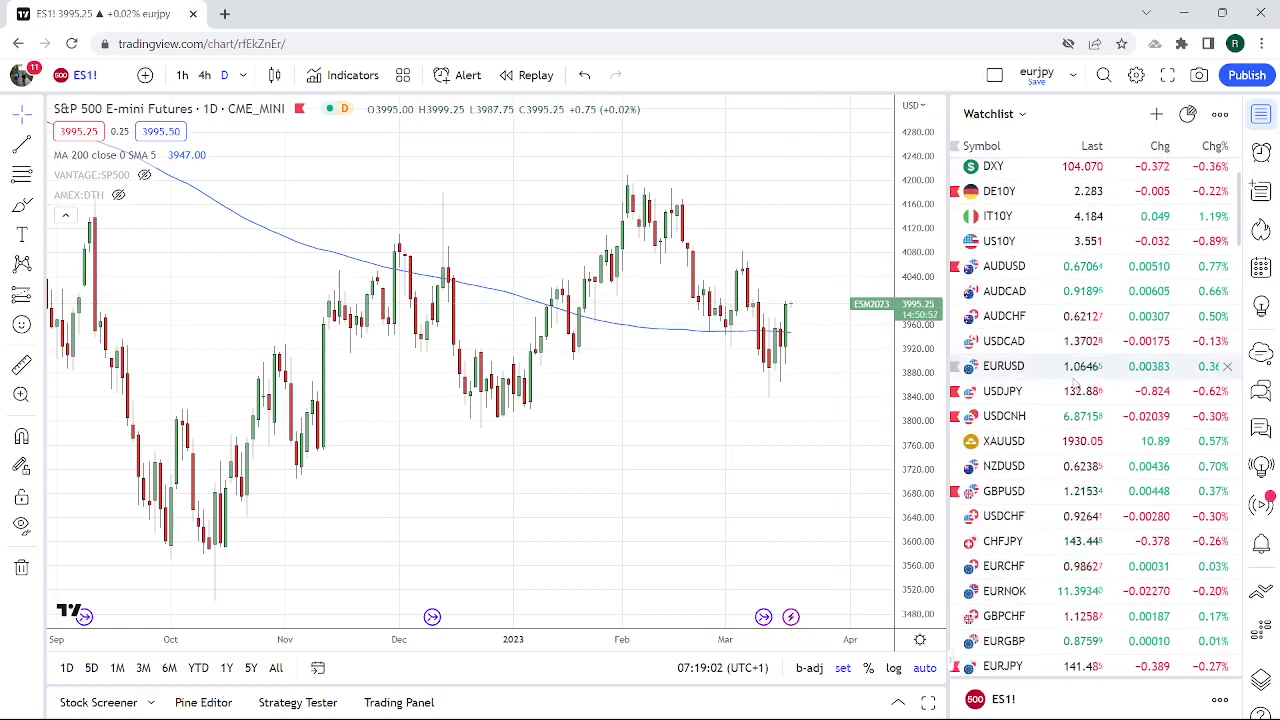
pyautogui.scroll(-1, 1050, 380)
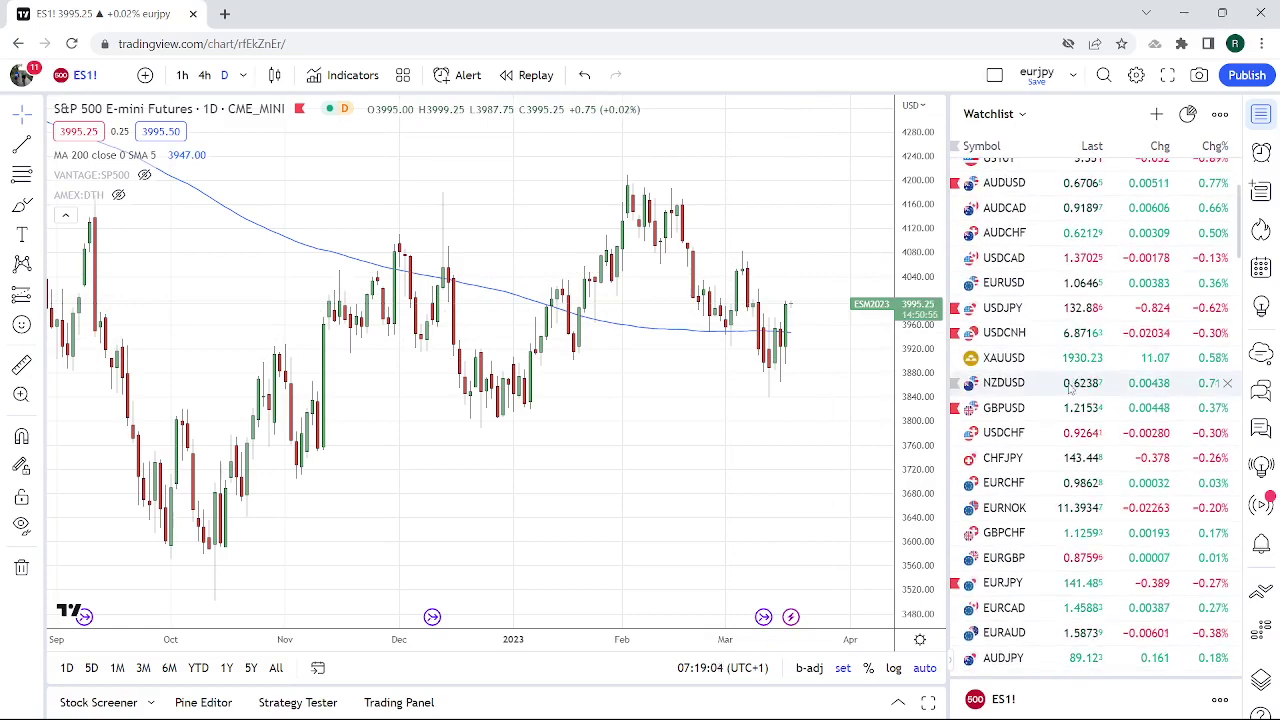